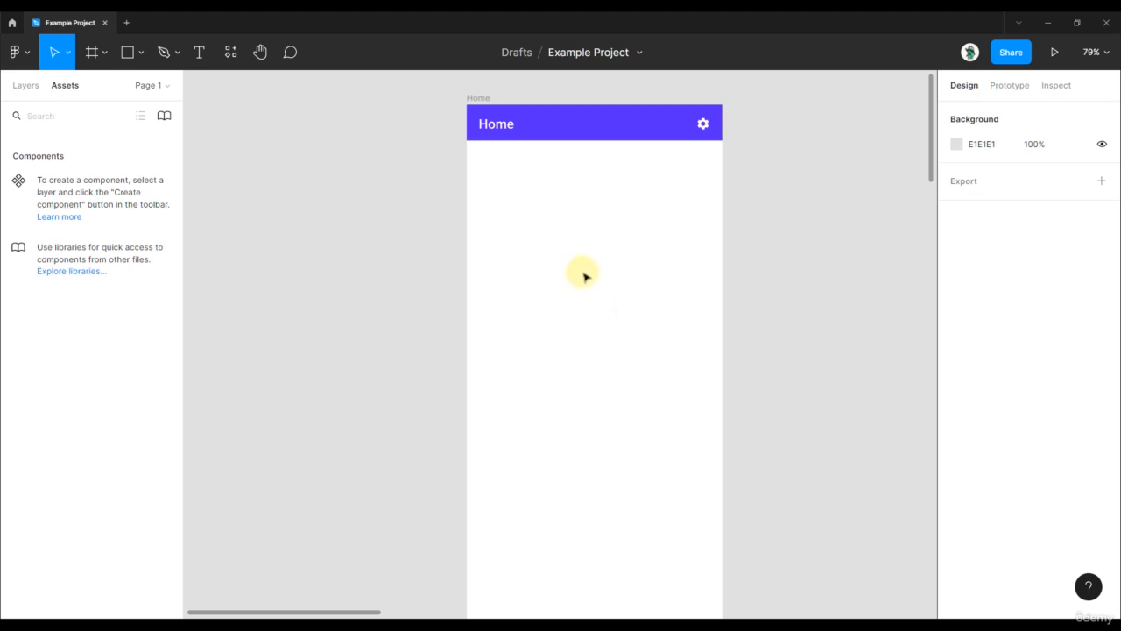
Add a 10 px layout grid to the Home frame.
ctrl+scroll(754, 147, up, 3)
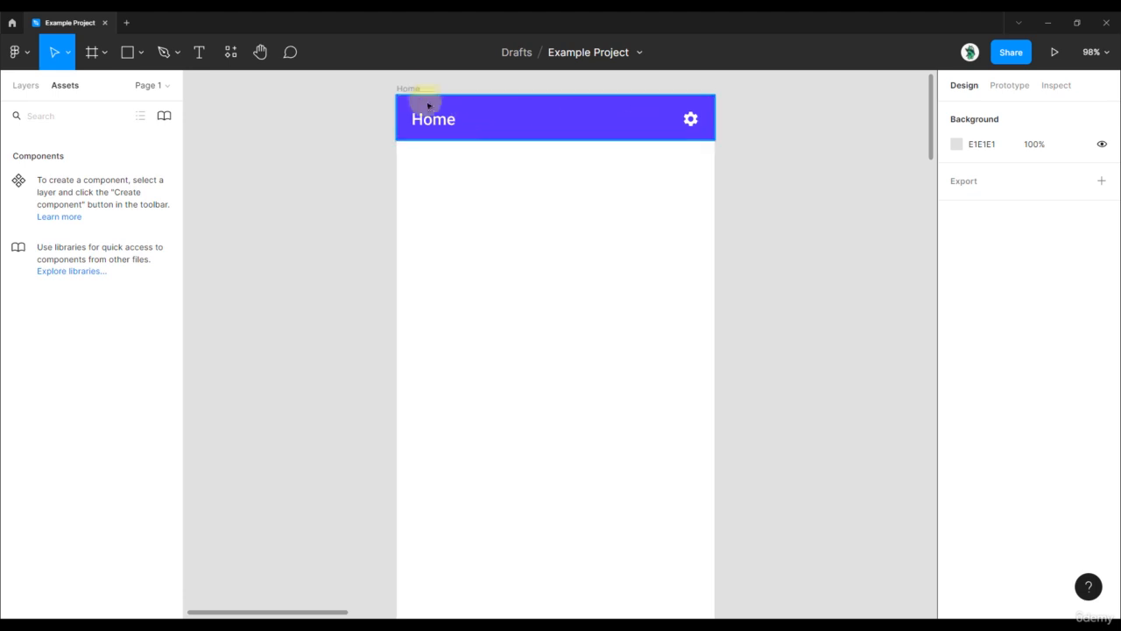
scroll(335, 131, up, 2)
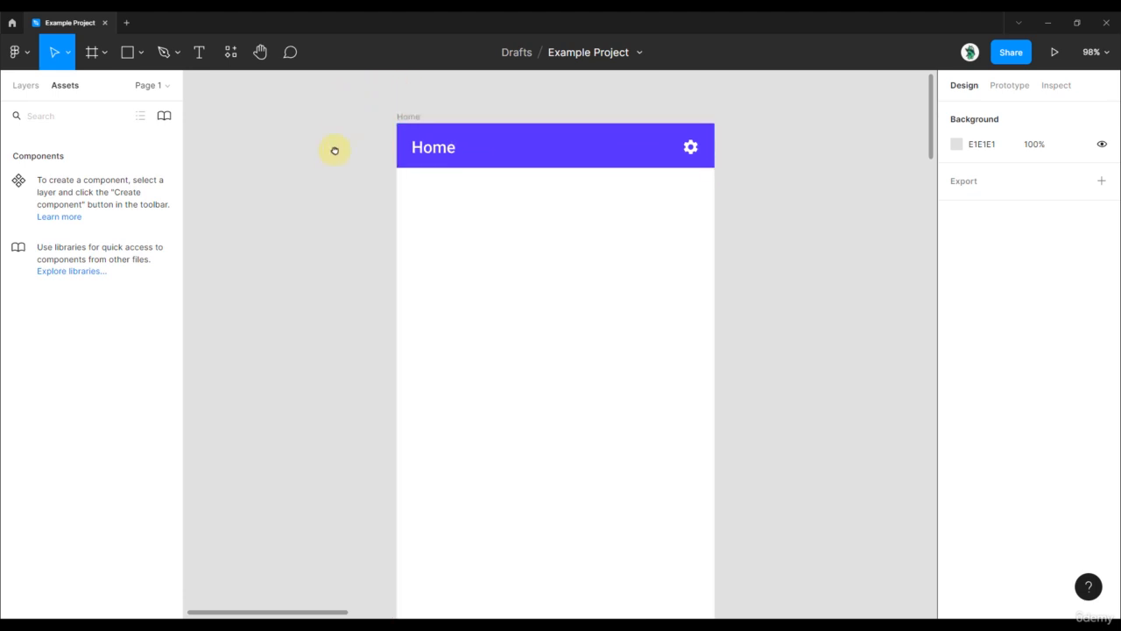
click(406, 124)
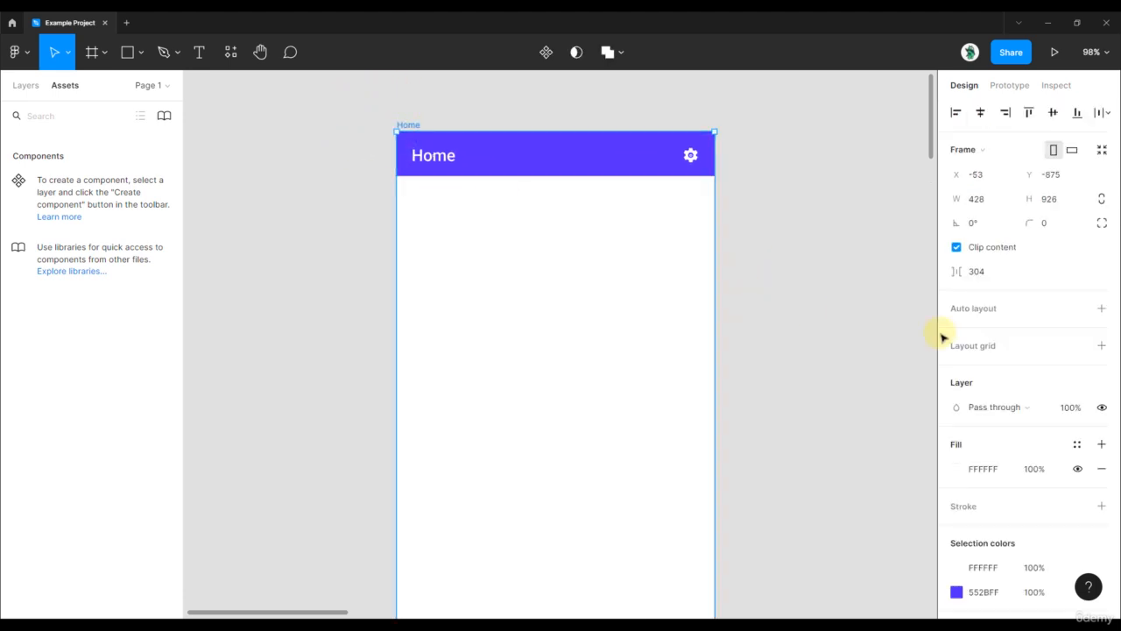
click(1102, 346)
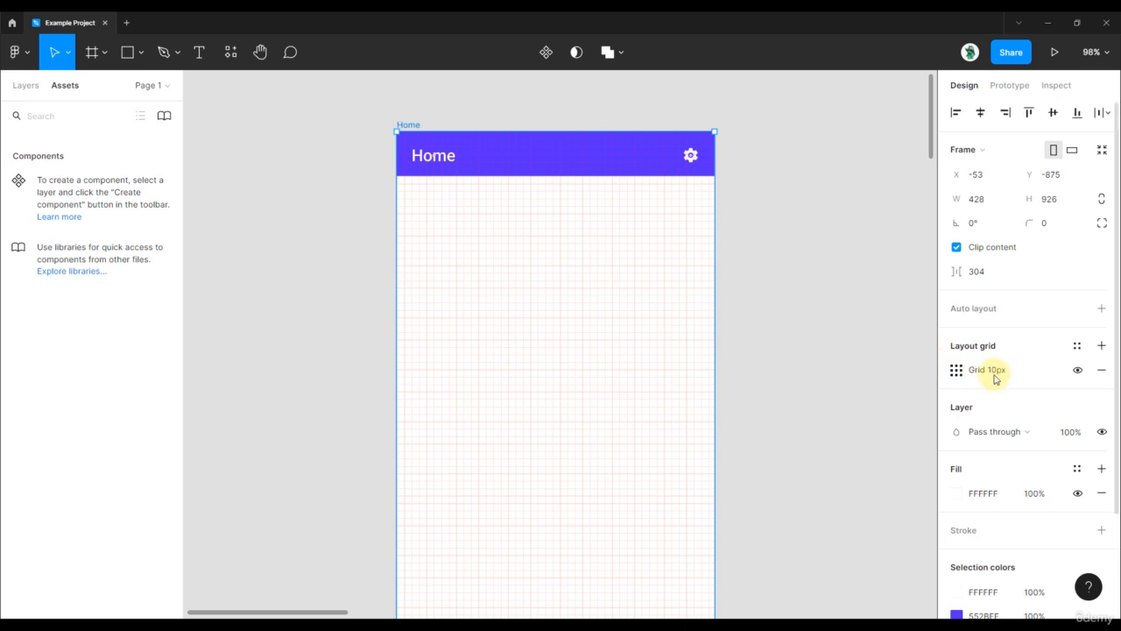
Draw a 30 × 20 rectangle aligned to the grid lines below the Home header, at X 180, Y 130.
scroll(513, 215, up, 5)
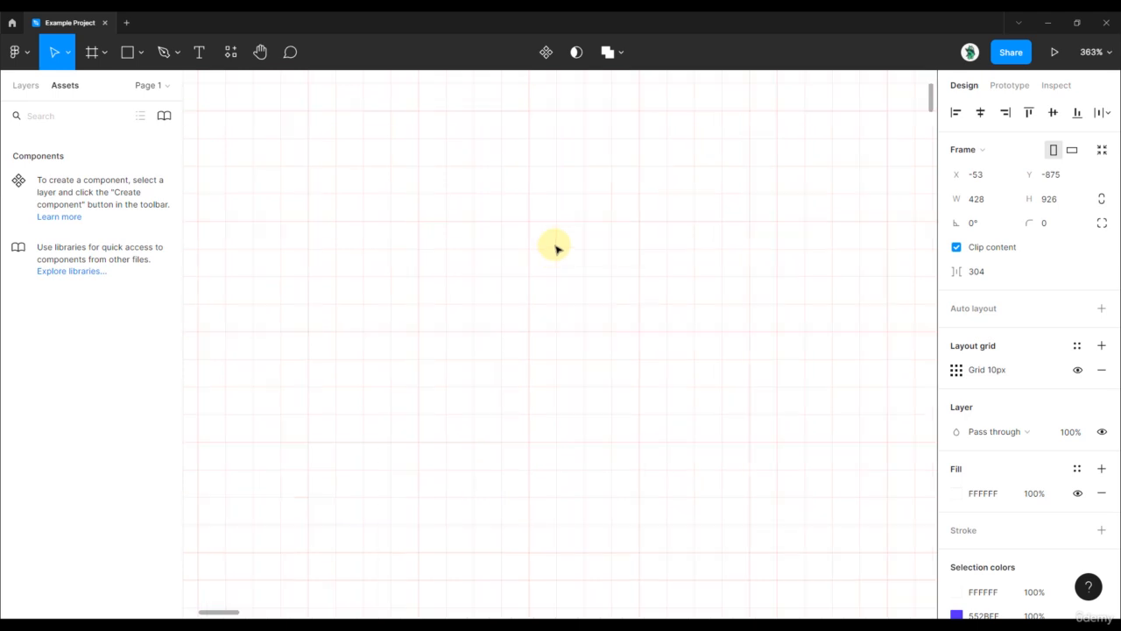
scroll(556, 247, up, 3)
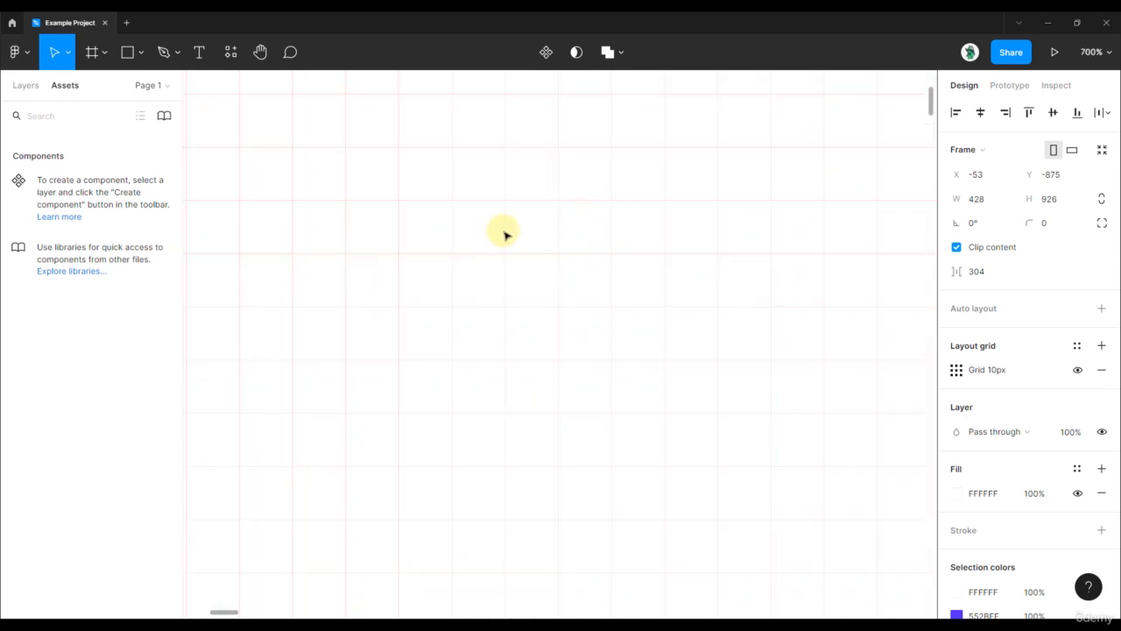
scroll(504, 233, up, 1)
key(r)
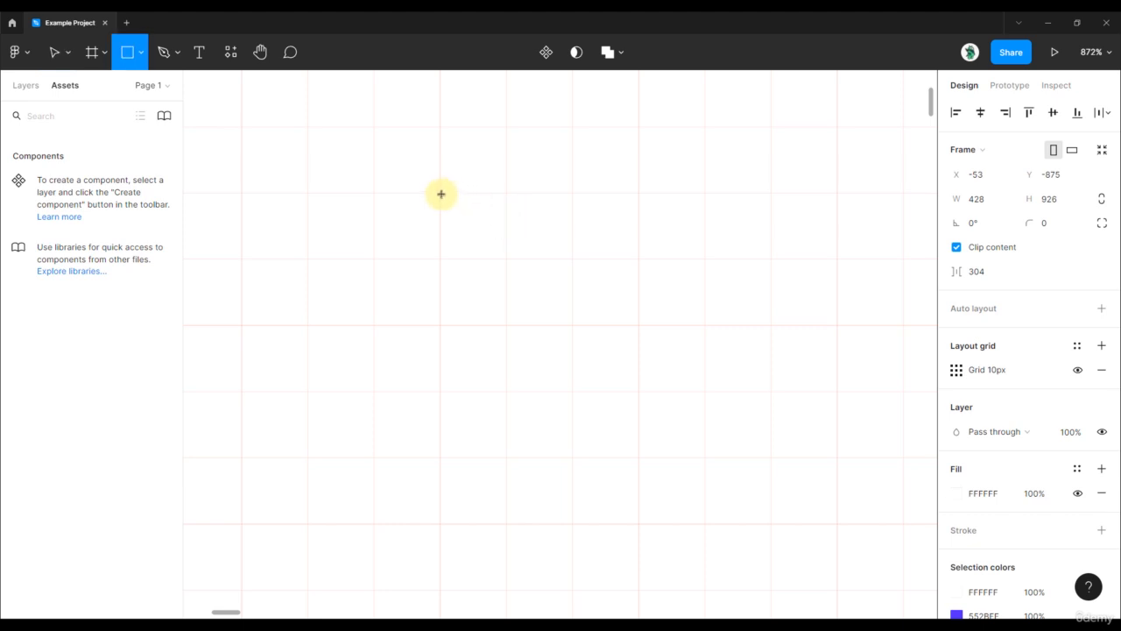
drag(440, 194, 636, 324)
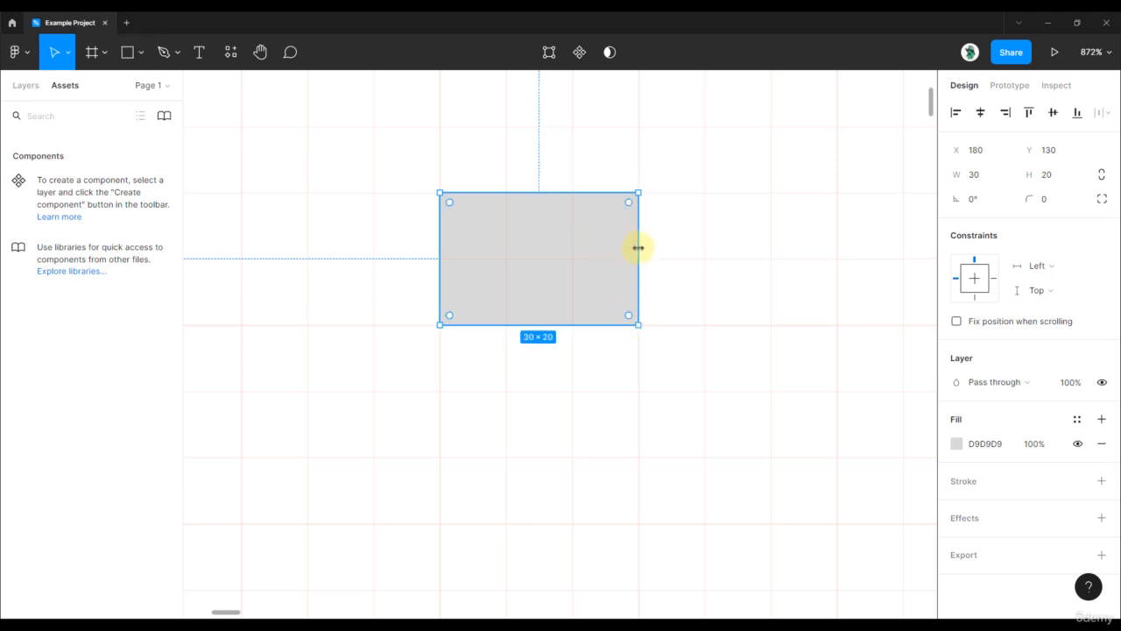
mouse_move(638, 248)
mouse_down()
mouse_move(508, 246)
mouse_move(638, 245)
mouse_up()
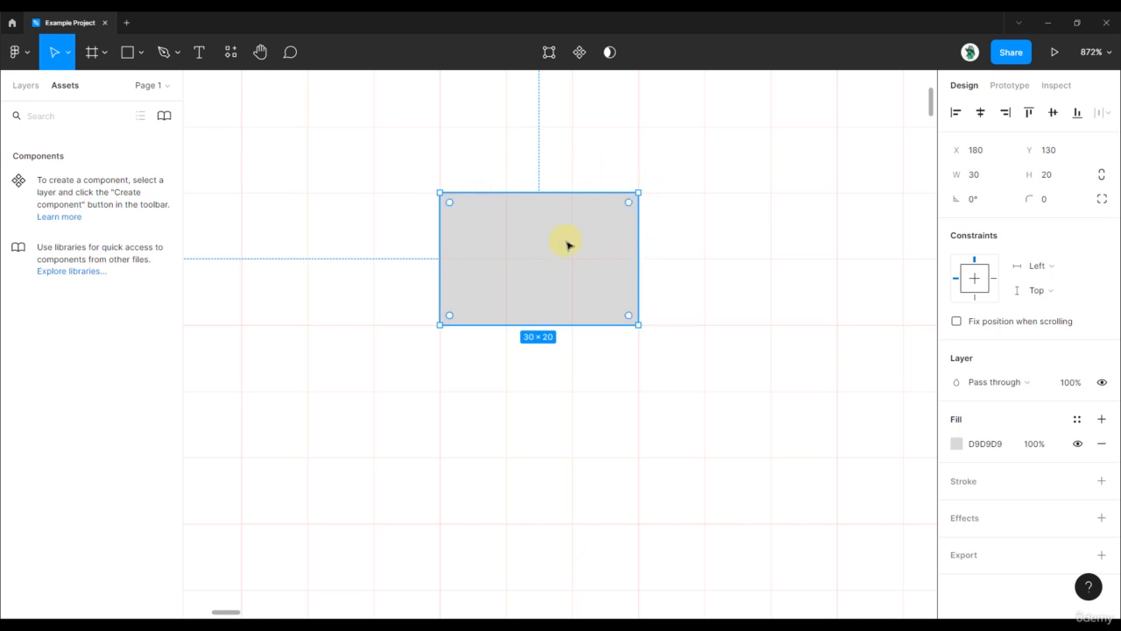
Nudge the rectangle vertically in 1 px steps until it sits at Y 120.
key(Up)
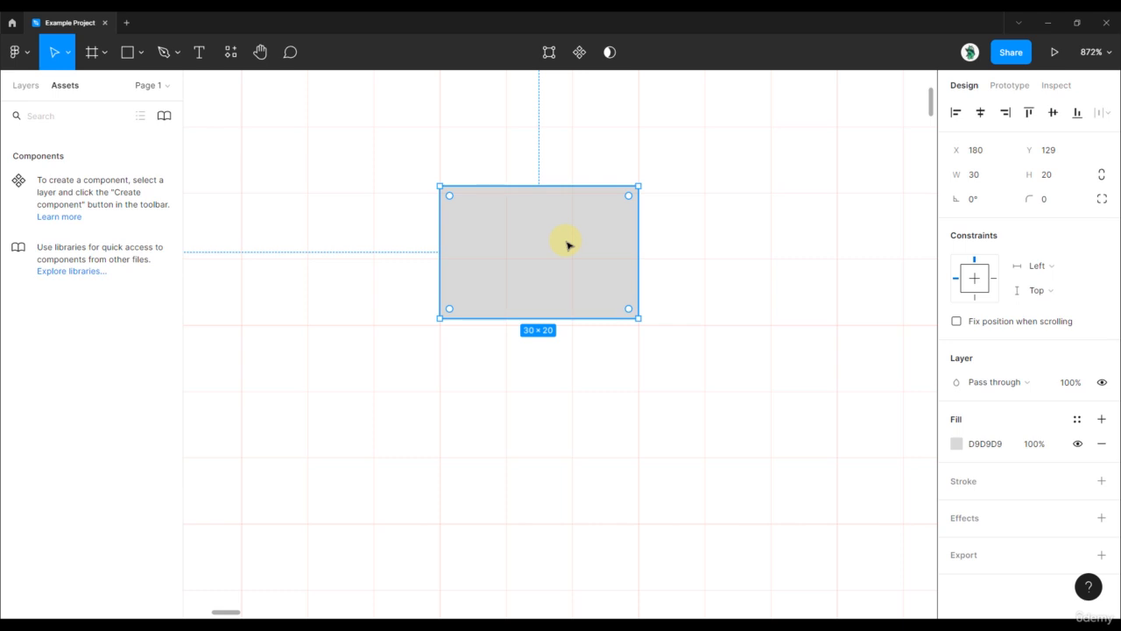
key(Down)
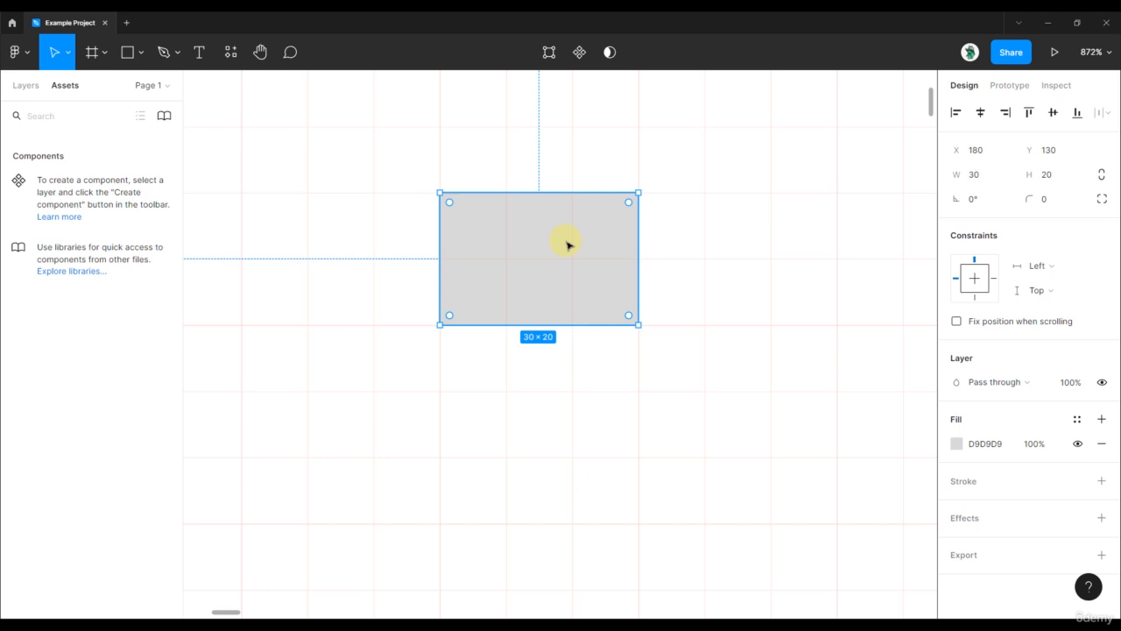
key(Up)
key(Up)
key(Up)
key(Up)
key(Up)
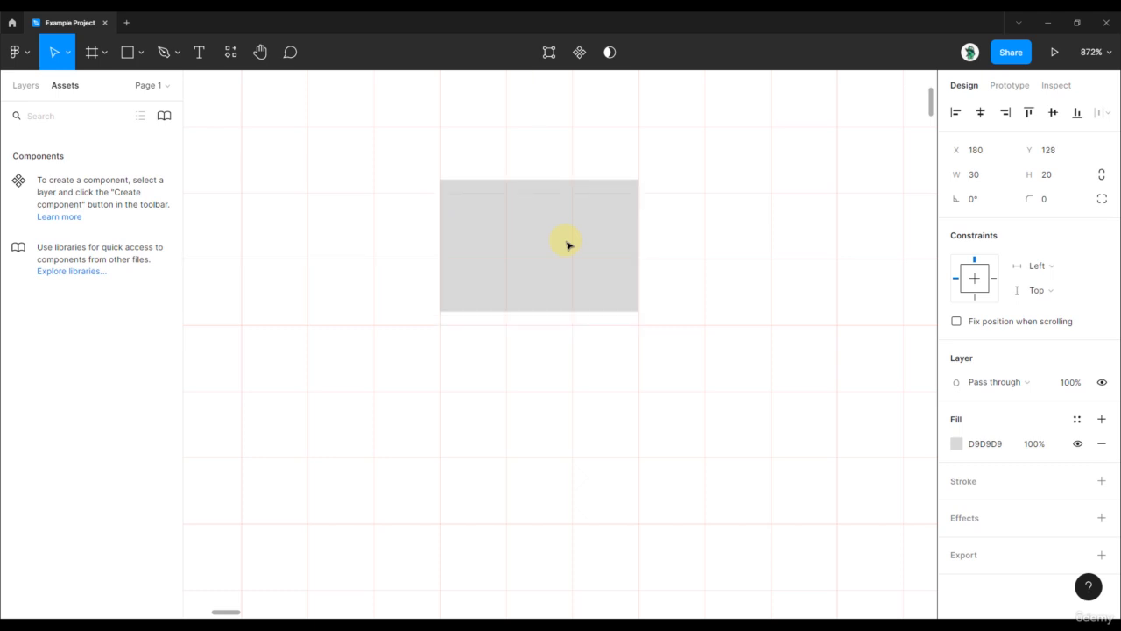
key(Up)
key(Up)
key(Up)
key(Up)
key(Up)
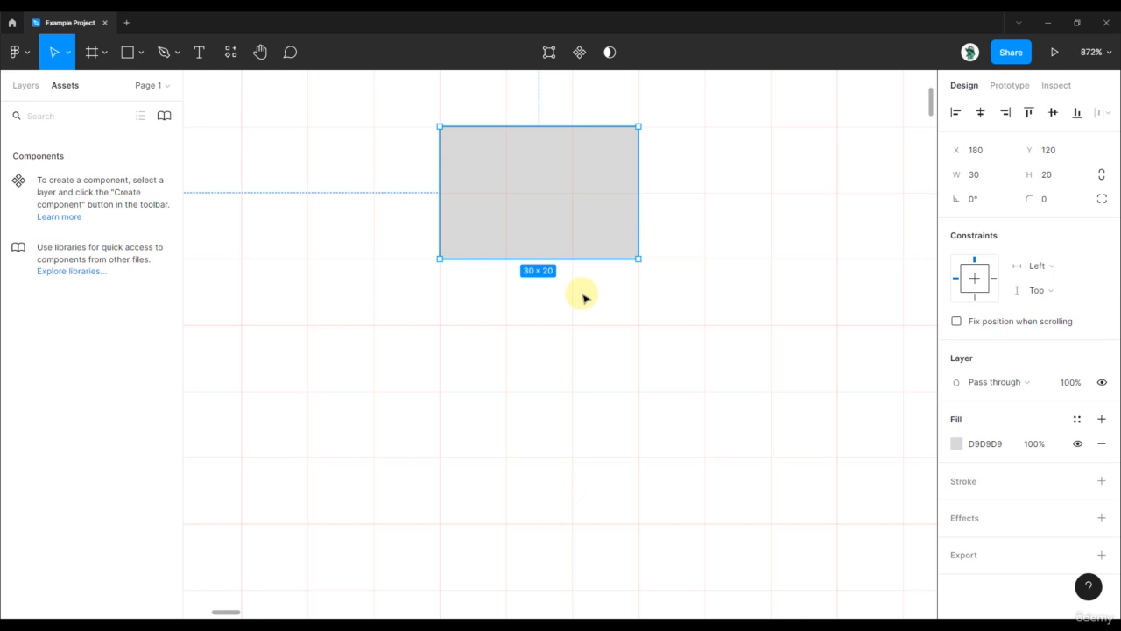
Shift the rectangle repeatedly between Y 120 and Y 130 with 10 px nudges, and return it to Y 120 with small nudges.
mouse_move(575, 205)
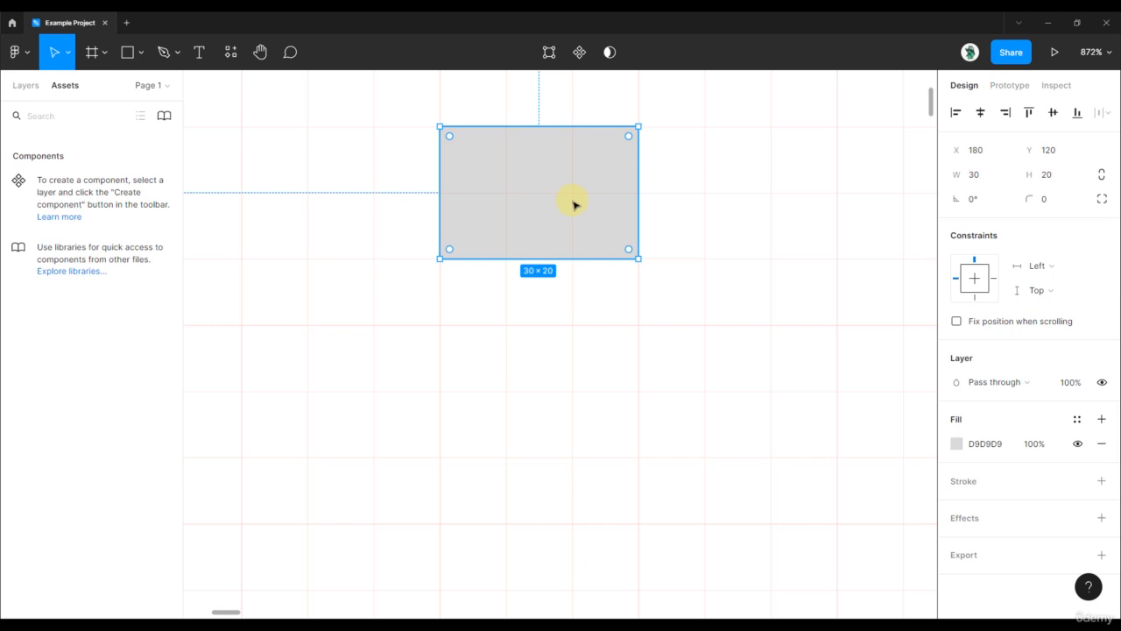
key(shift+Down)
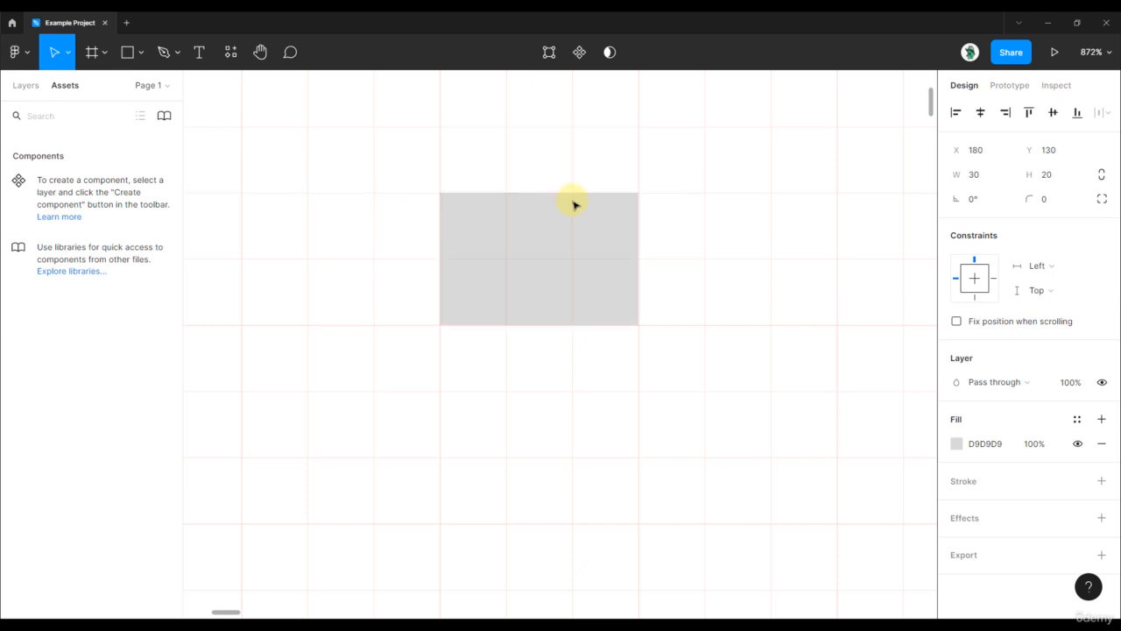
key(shift+Up)
key(shift+Down)
key(shift+Up)
key(shift+Down)
key(shift+Up)
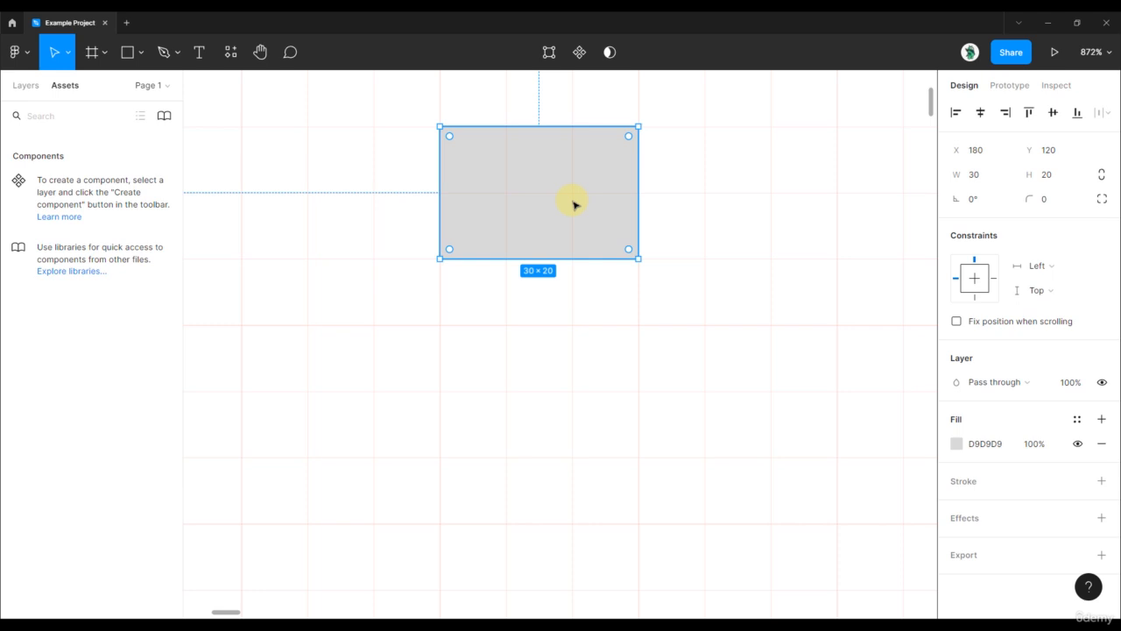
key(shift+Down)
key(shift+Up)
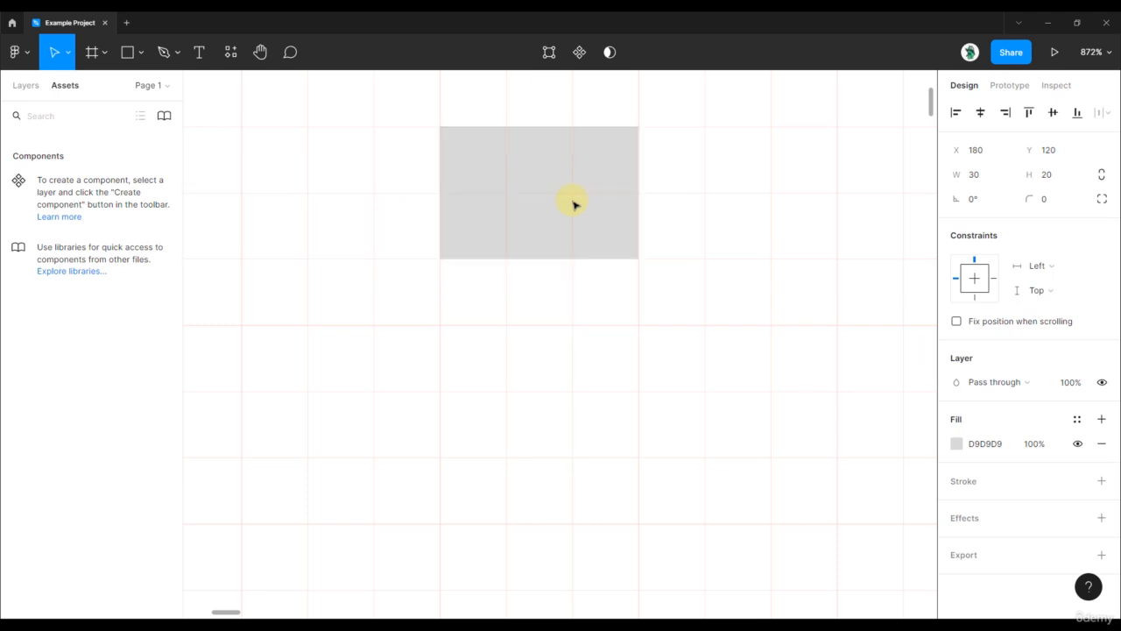
key(shift+Down)
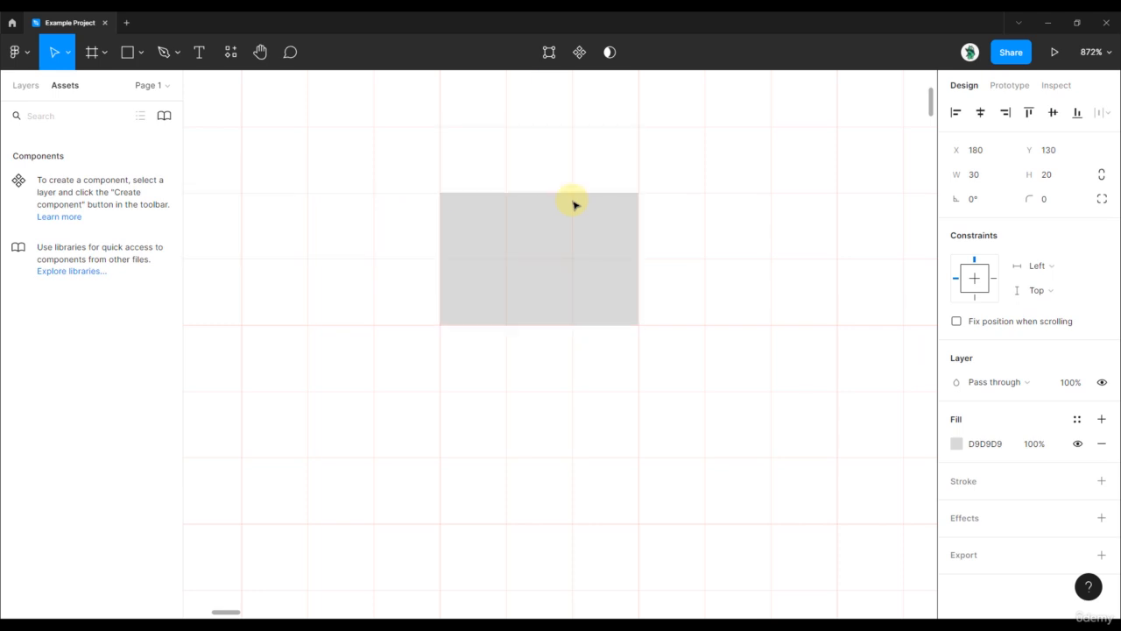
key(Up)
key(Up)
key(Up)
key(Up)
key(Up)
key(Up)
key(Up)
key(Up)
key(Up)
key(Up)
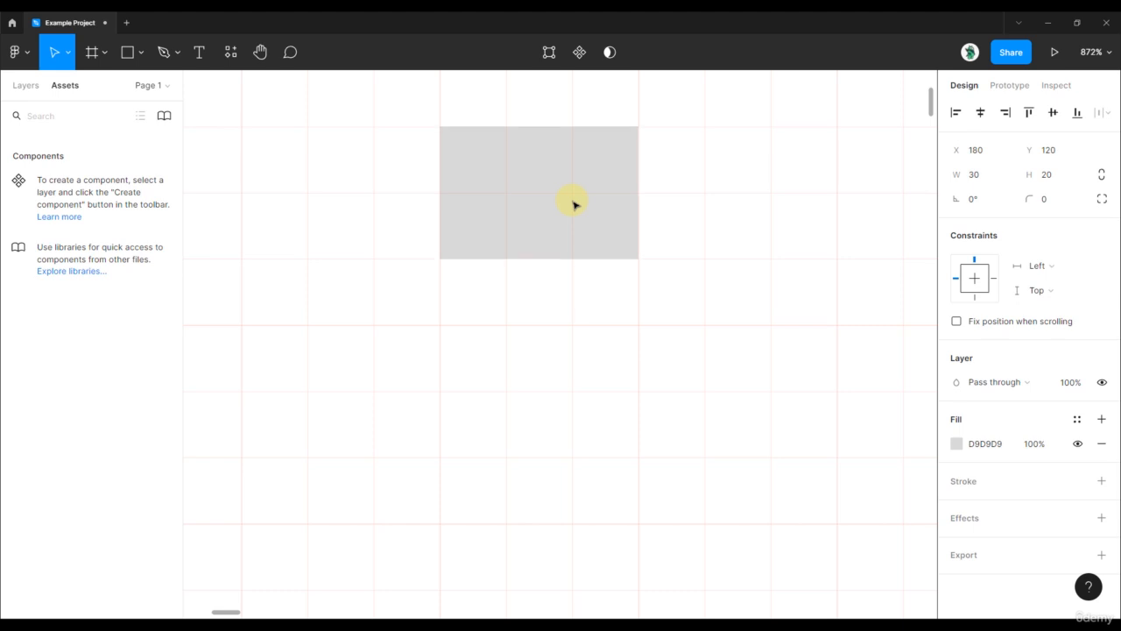
Check the small and big nudge amounts in the preferences and close the settings without changing them.
click(26, 57)
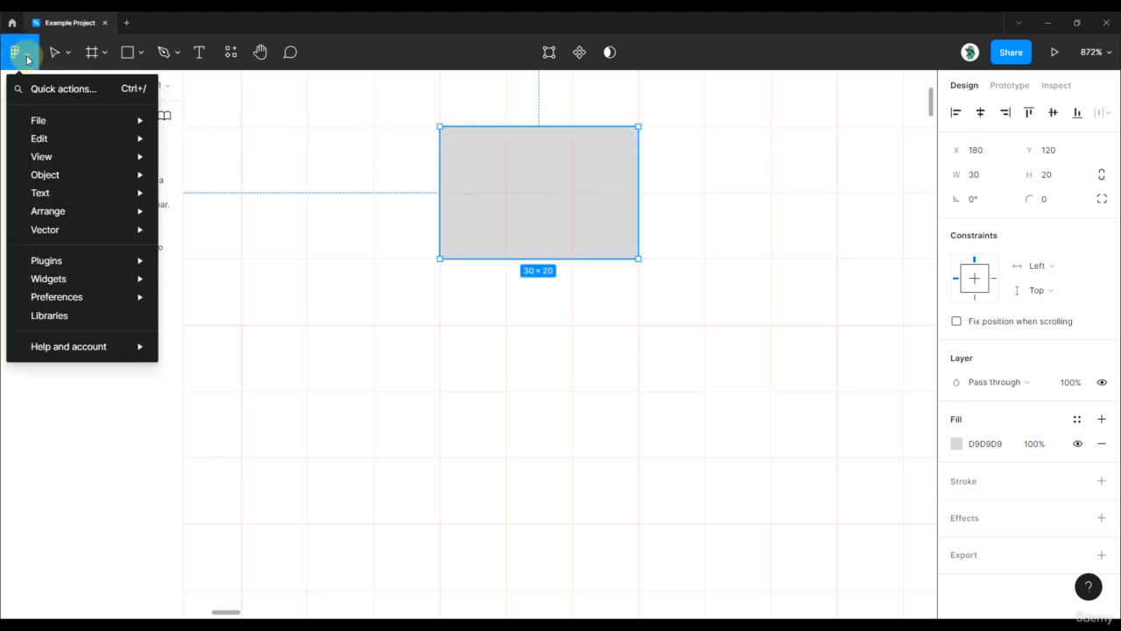
mouse_move(82, 297)
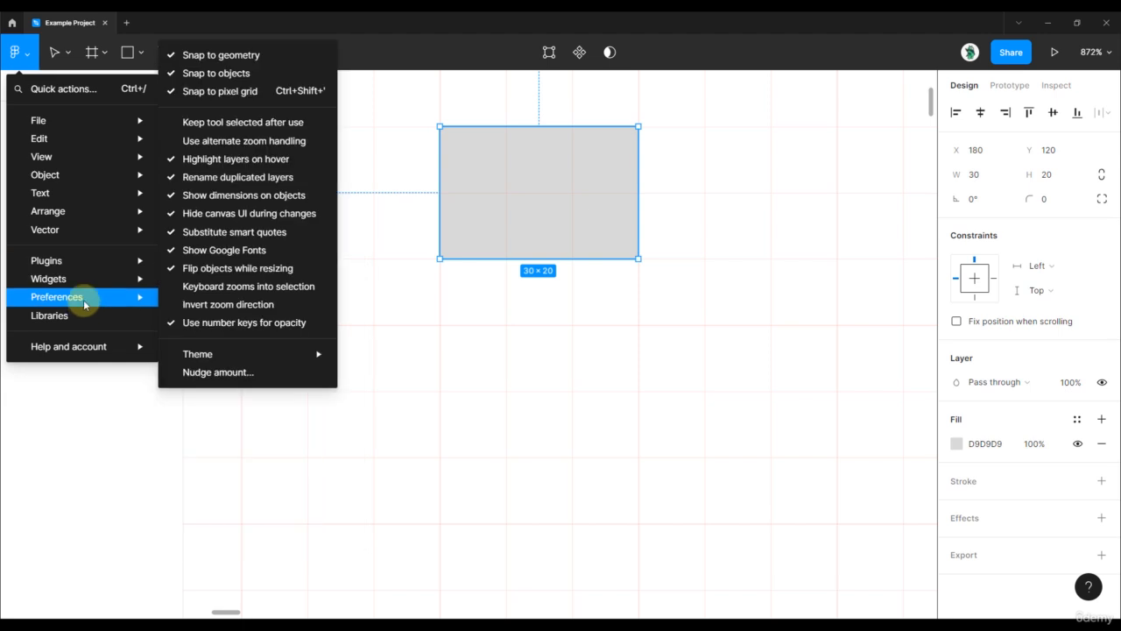
click(230, 374)
click(499, 302)
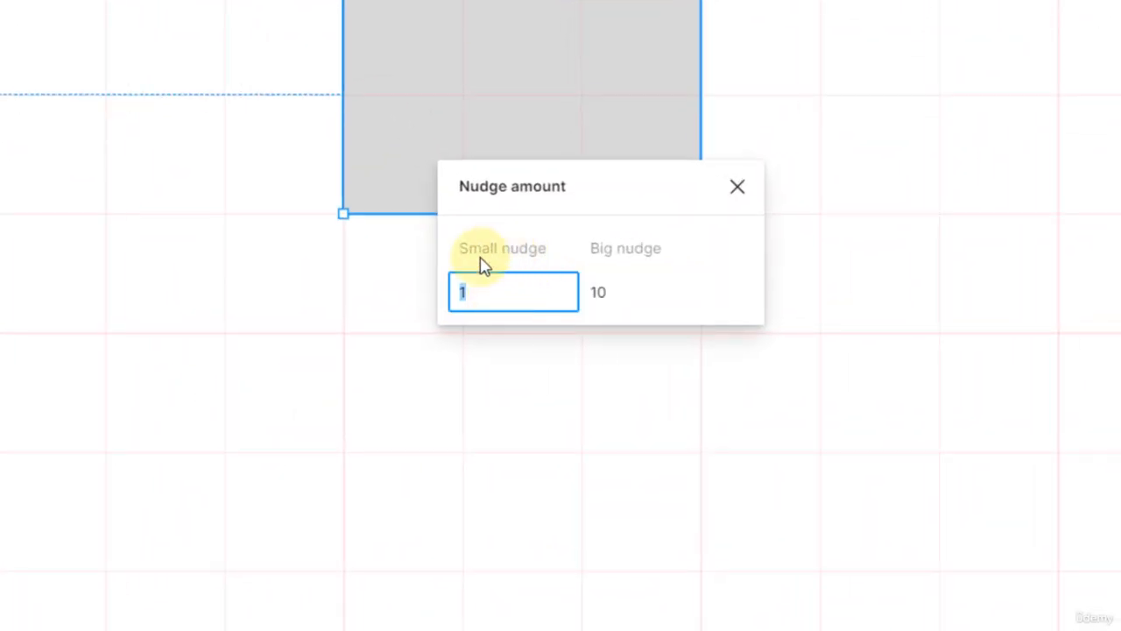
click(476, 304)
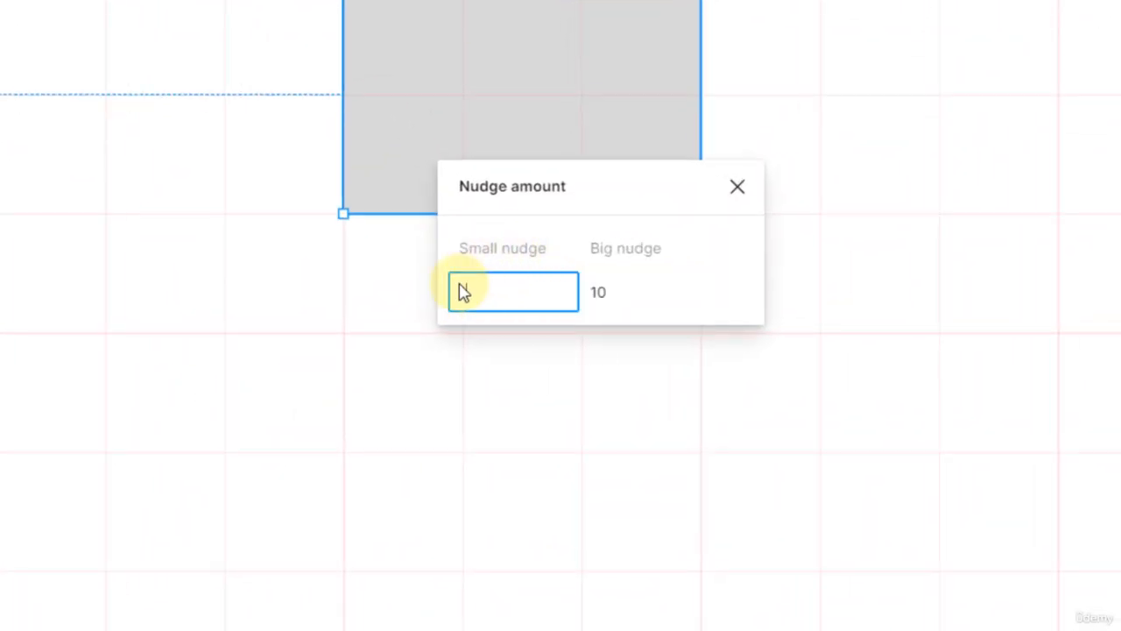
click(628, 297)
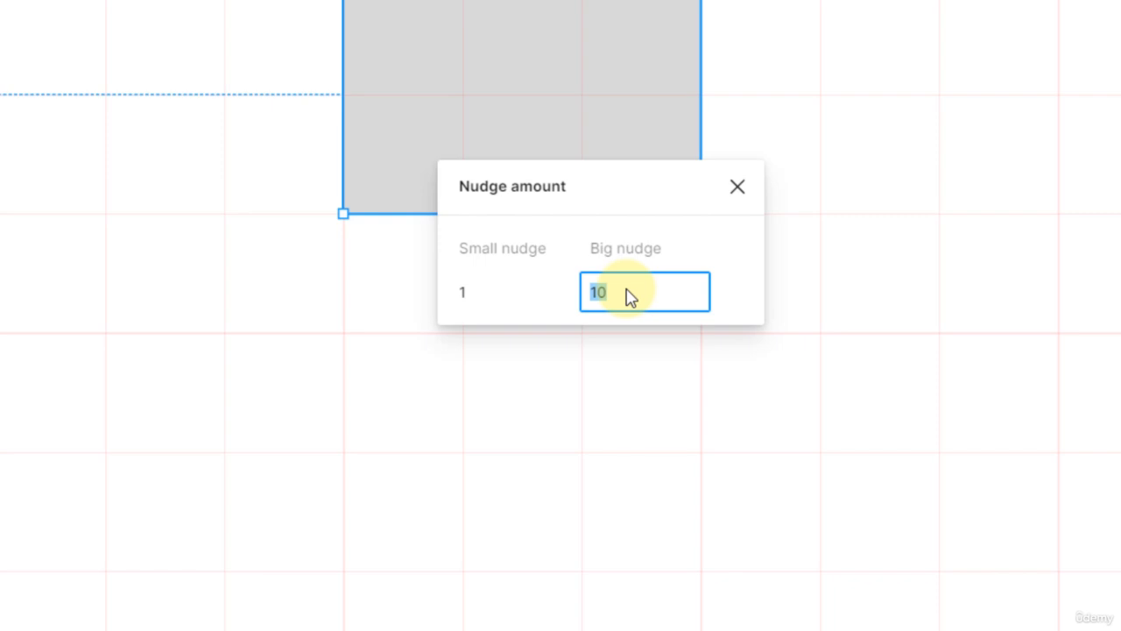
click(738, 186)
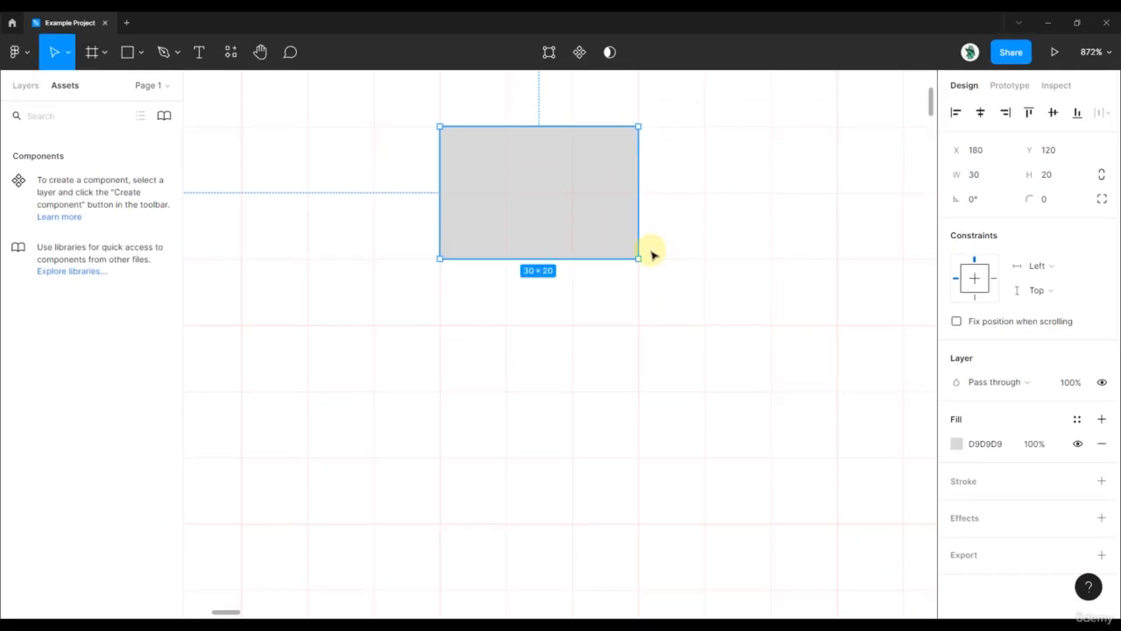
Resize the rectangle to 110 × 96 by extending its left and bottom edges.
mouse_move(587, 245)
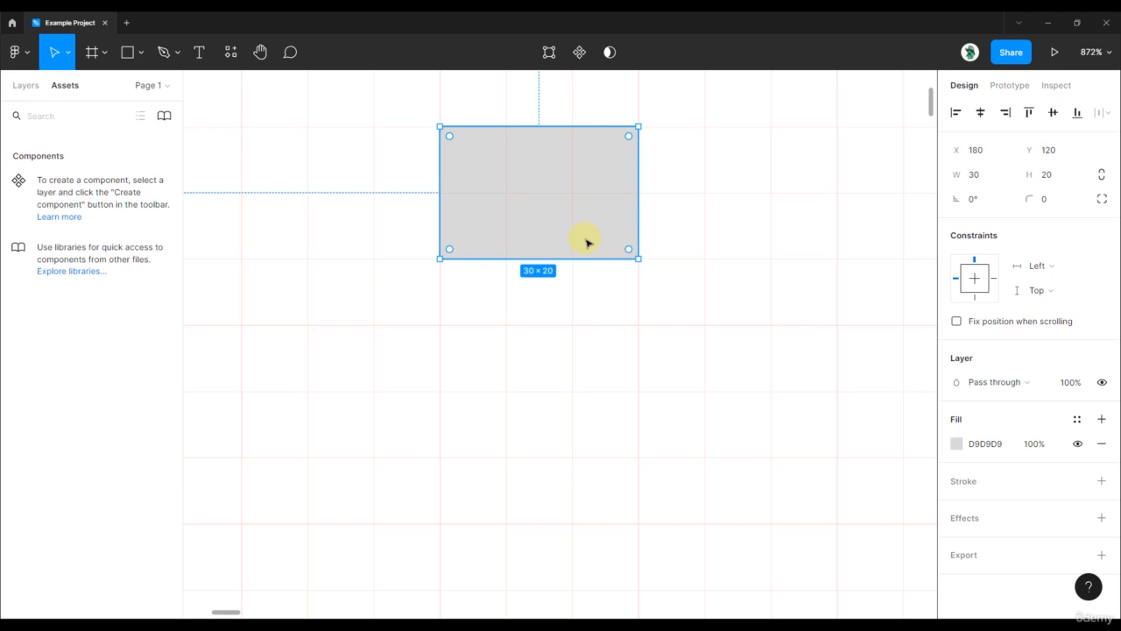
scroll(546, 228, down, 10)
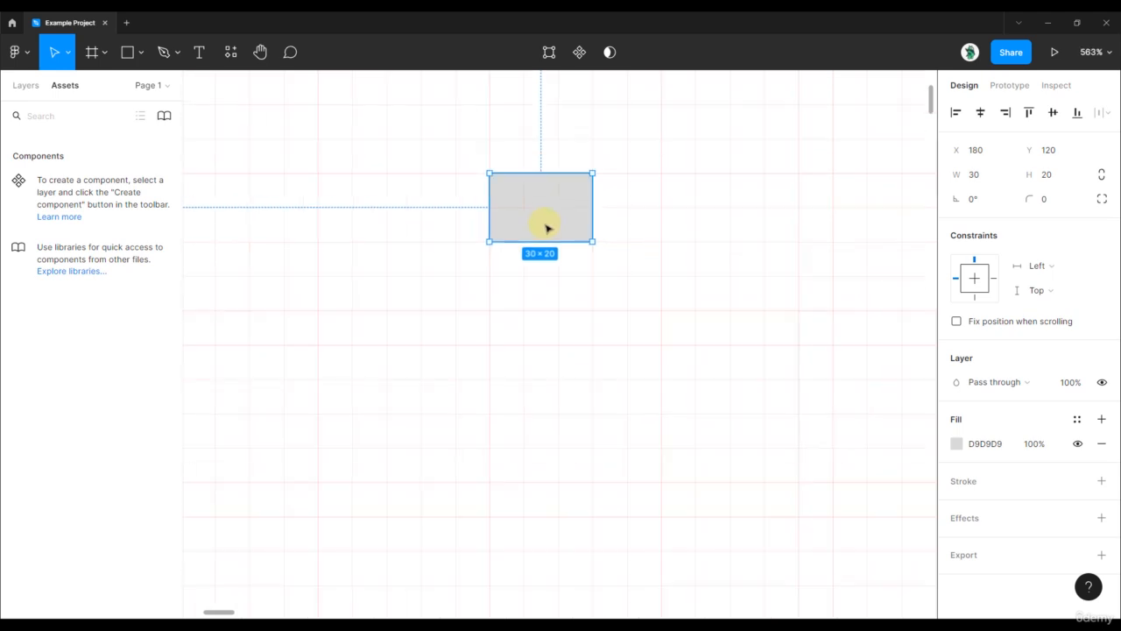
scroll(547, 228, down, 2)
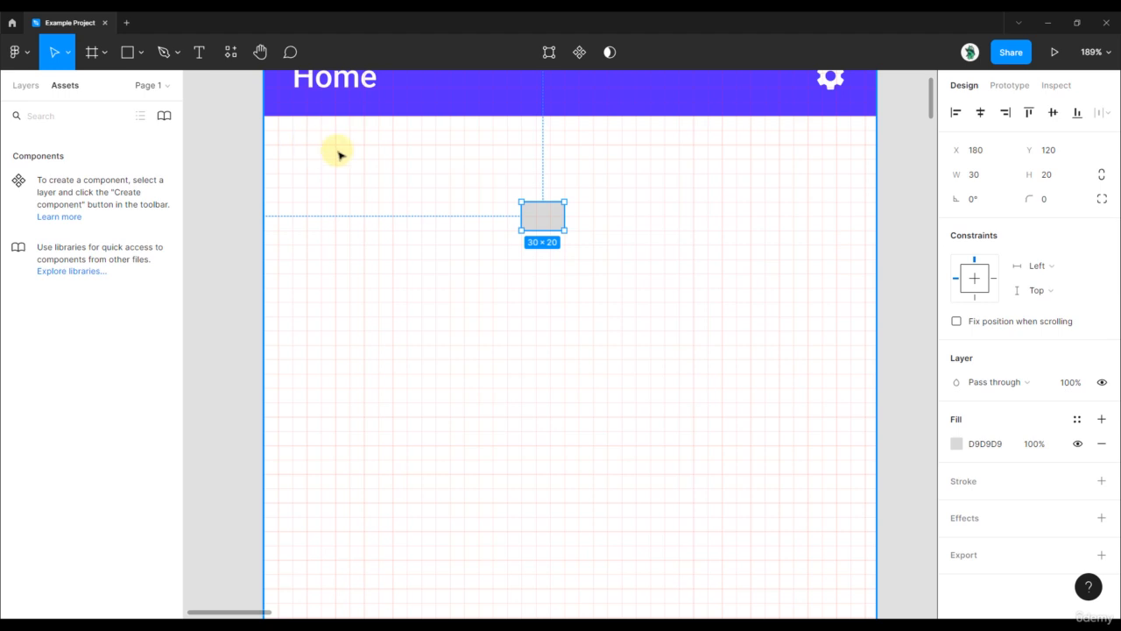
drag(520, 216, 406, 216)
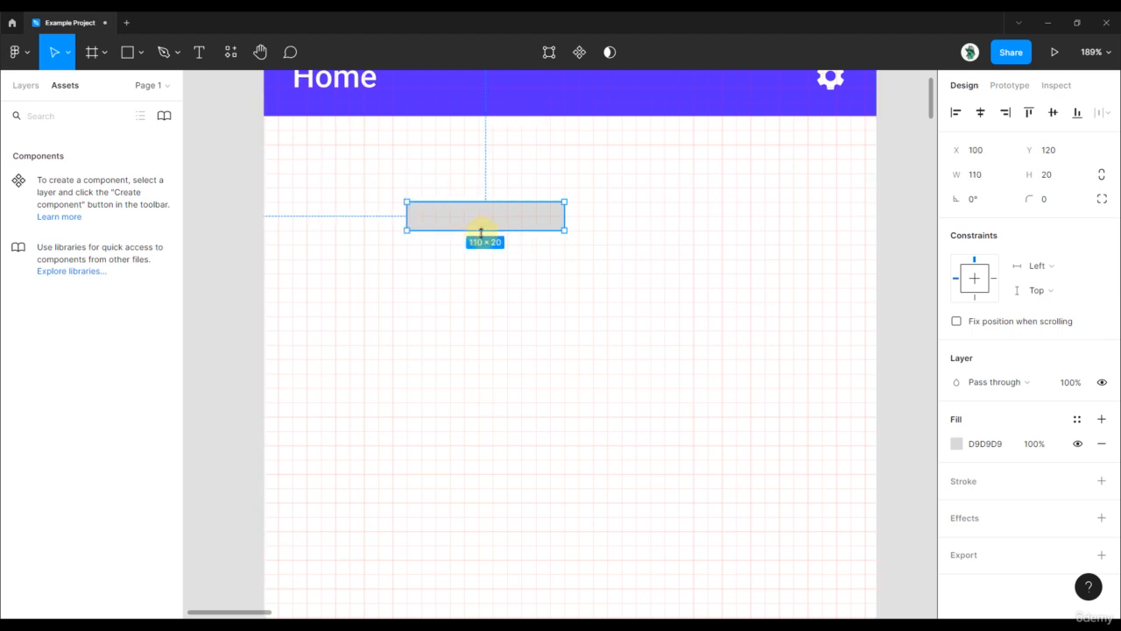
drag(481, 230, 475, 338)
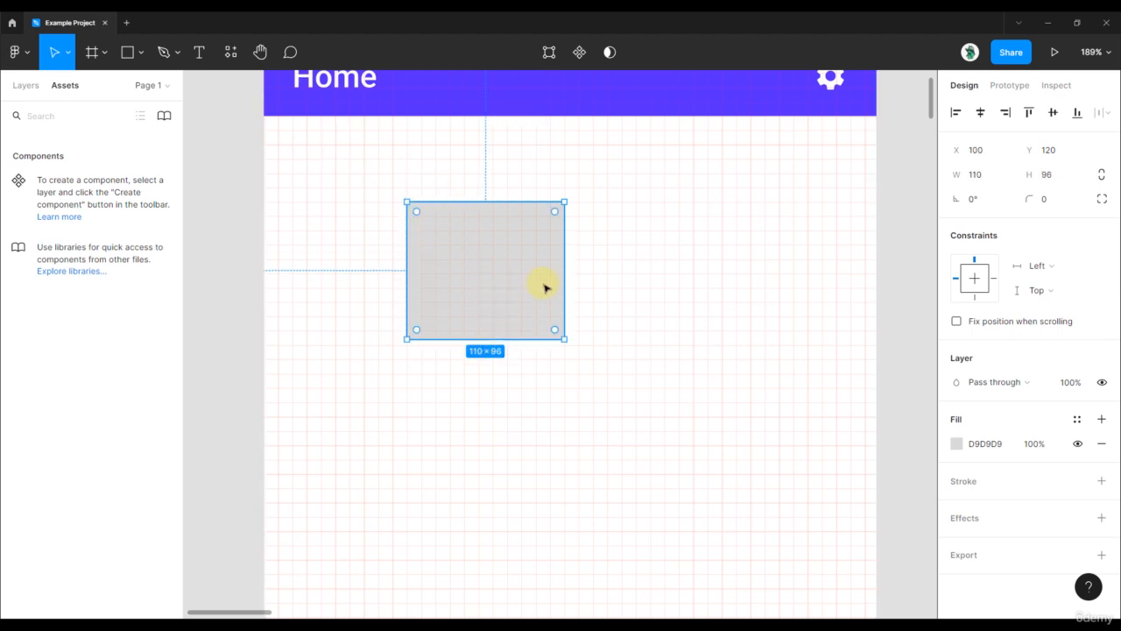
Move the rectangle to the frame's left edge at Y 90, and nudge it sideways in 10 px steps to X 10.
drag(546, 288, 400, 237)
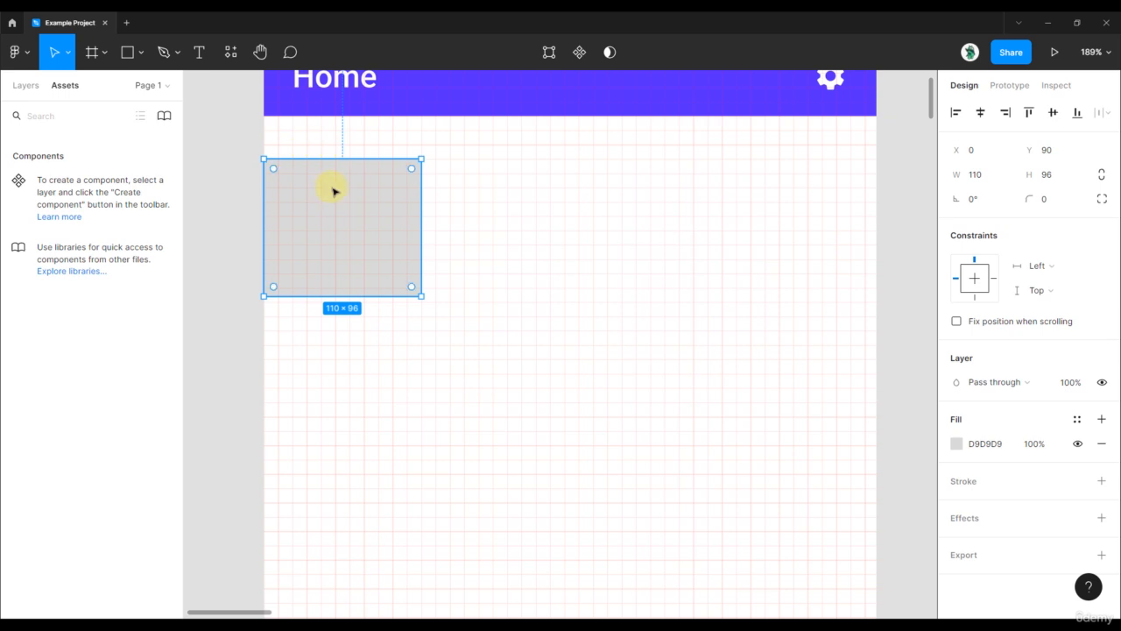
key(shift+Right)
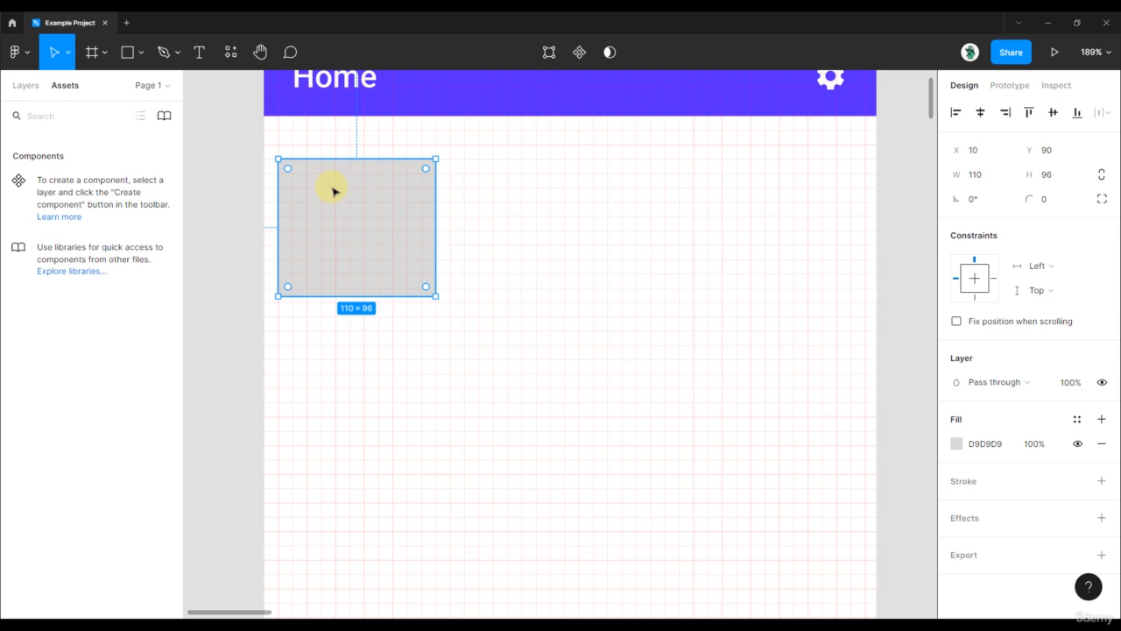
key(shift+Right)
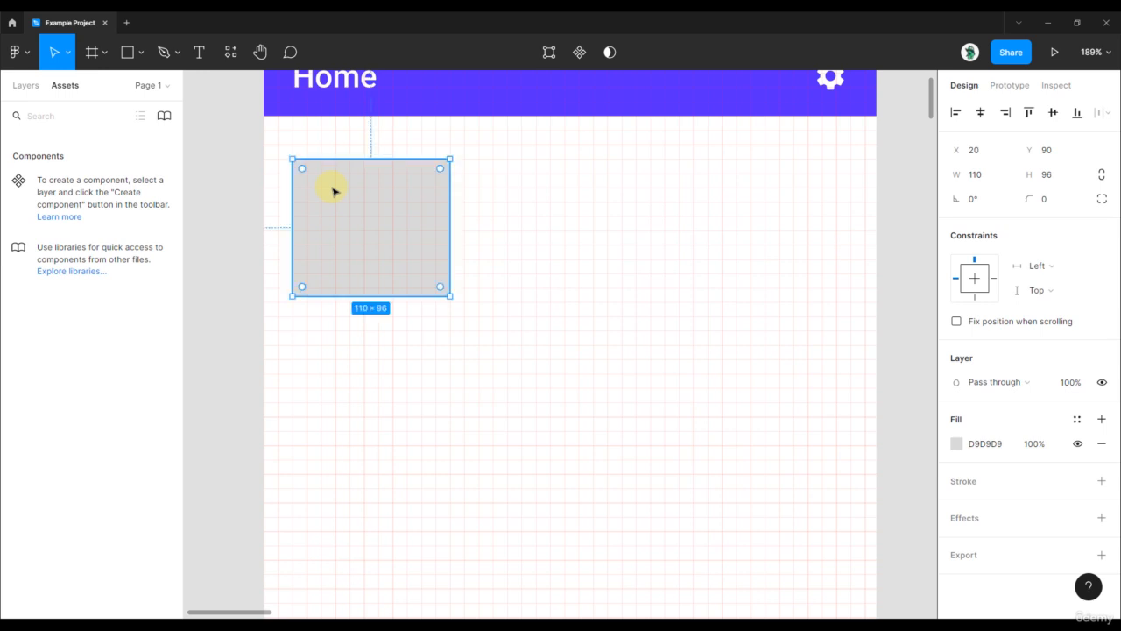
key(shift+Right)
key(shift+Right)
key(shift+Right)
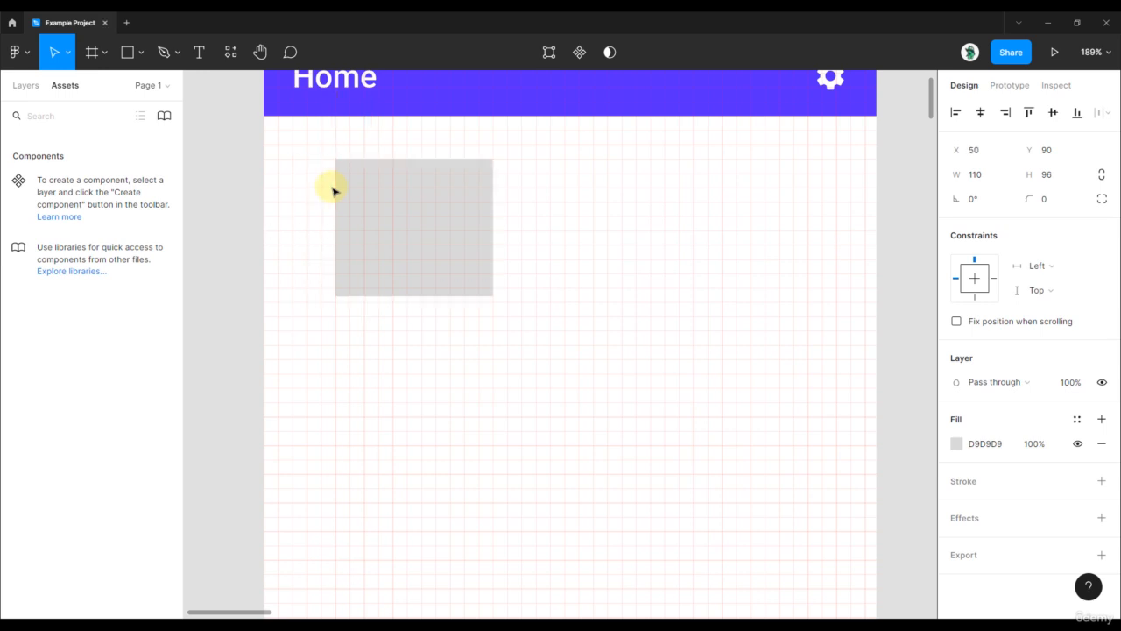
key(shift+Left)
key(shift+Left)
key(shift+Left)
key(shift+Left)
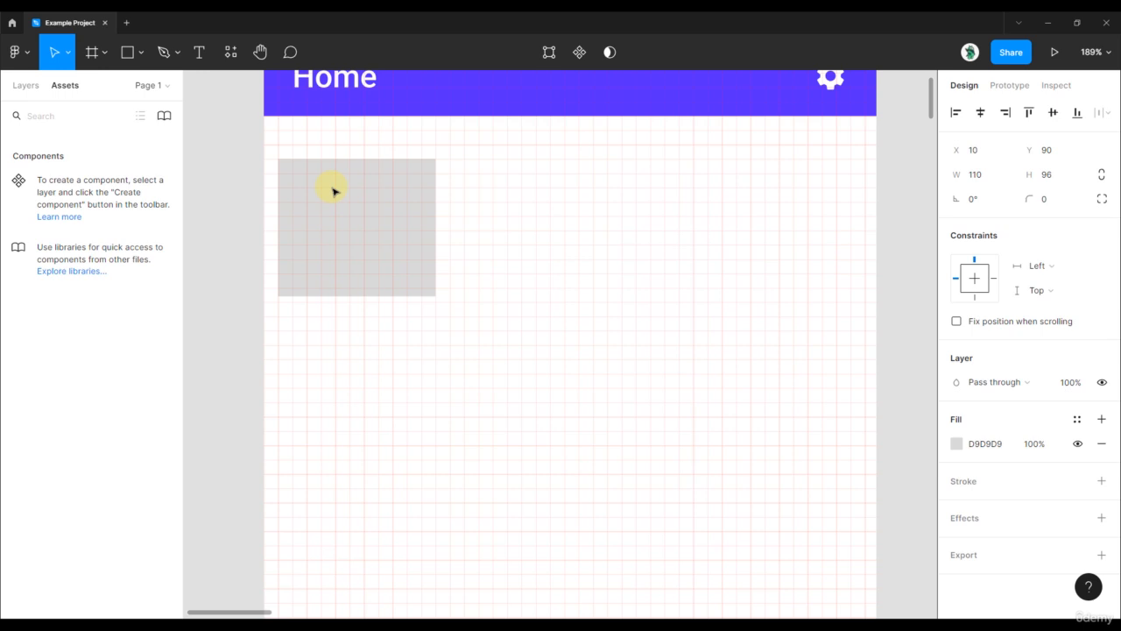
Nudge the rectangle vertically in 10 px steps until it sits at Y 80.
key(shift+Down)
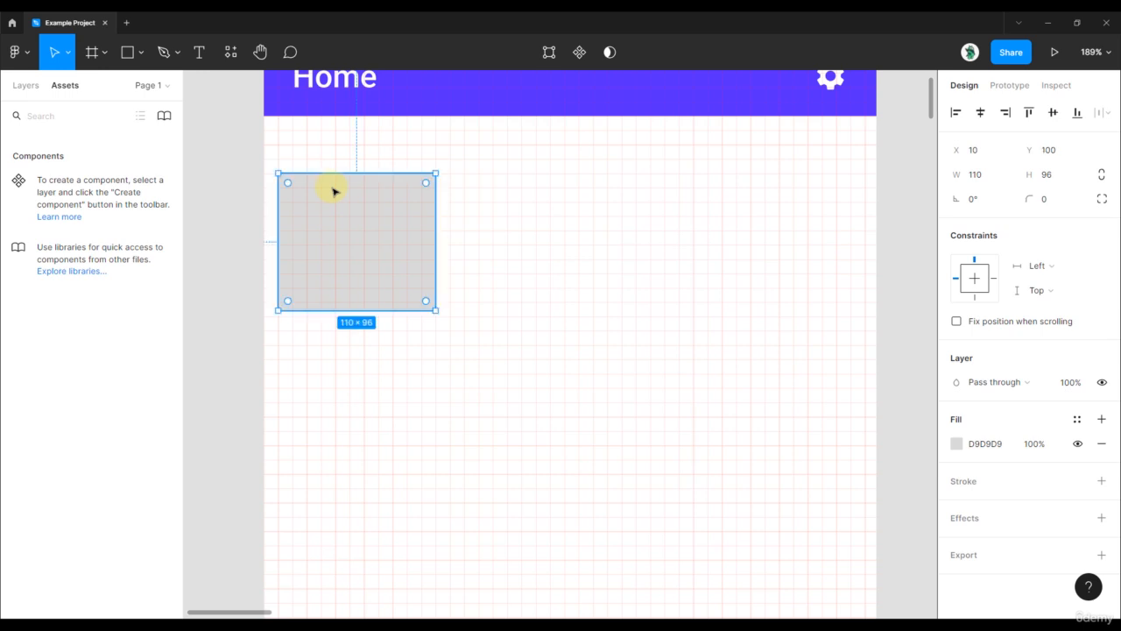
key(shift+Down)
key(shift+Up)
key(shift+Up)
key(shift+Up)
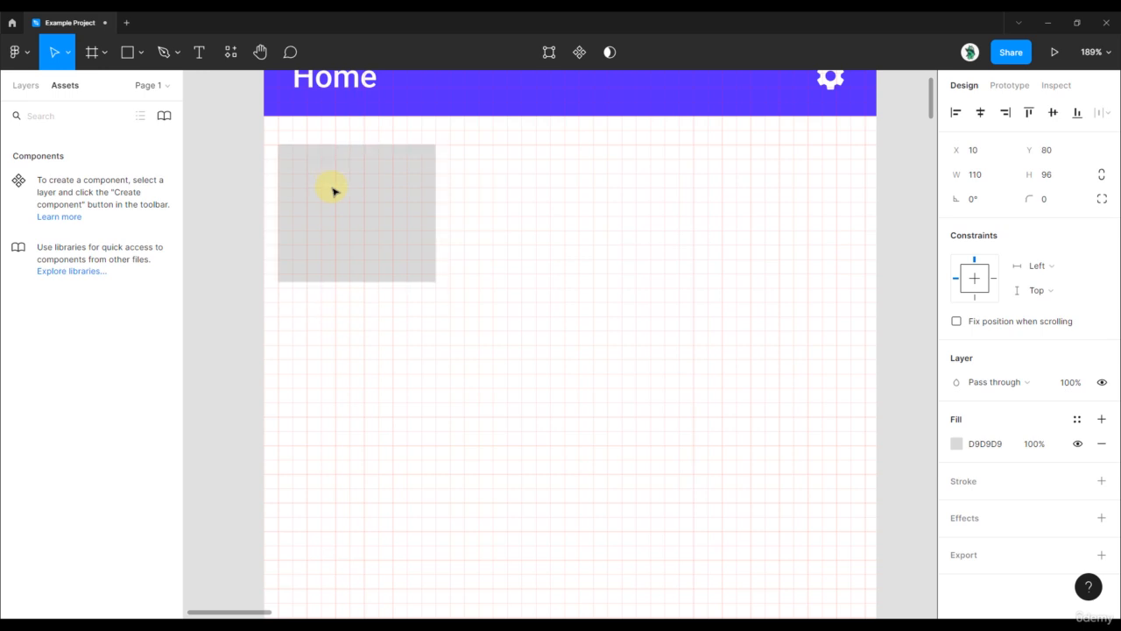
Shift the rectangle in 10 px steps to X 50 and back, and down and up again to X 10, Y 80.
key(shift+Right)
key(shift+Right)
key(shift+Right)
key(shift+Right)
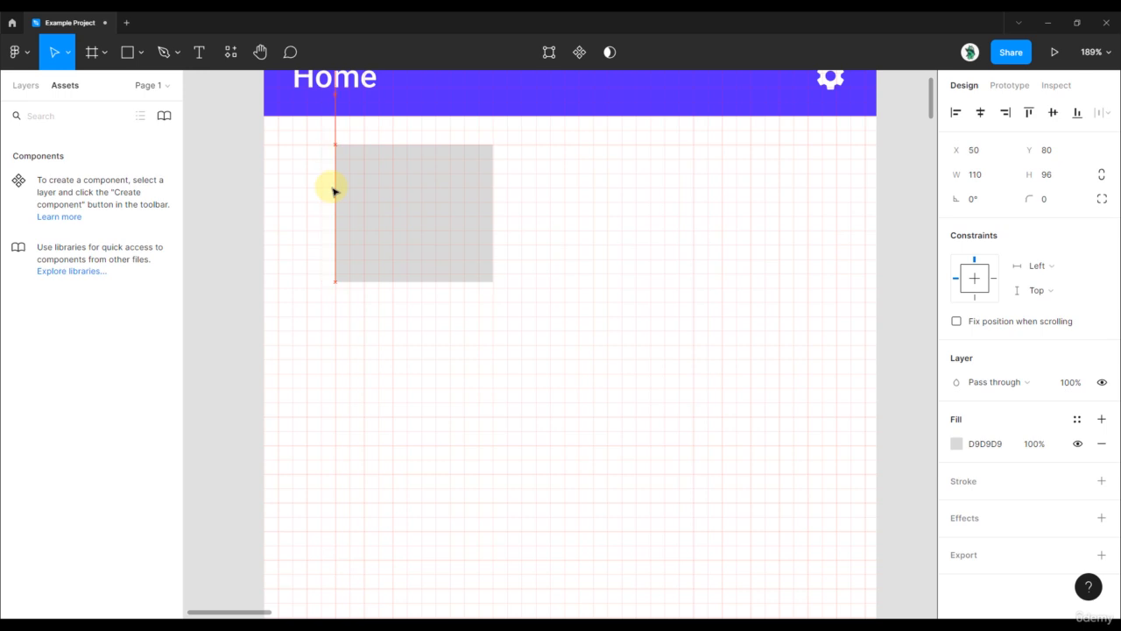
key(shift+Left)
key(shift+Left)
key(shift+Left)
key(shift+Left)
key(shift+Down)
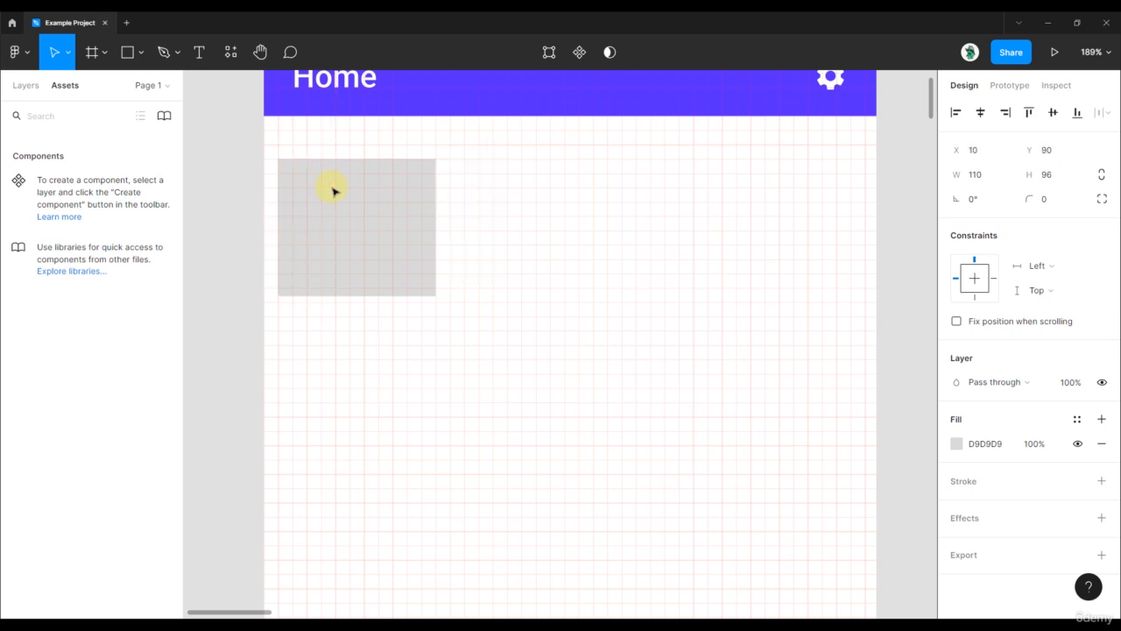
key(shift+Up)
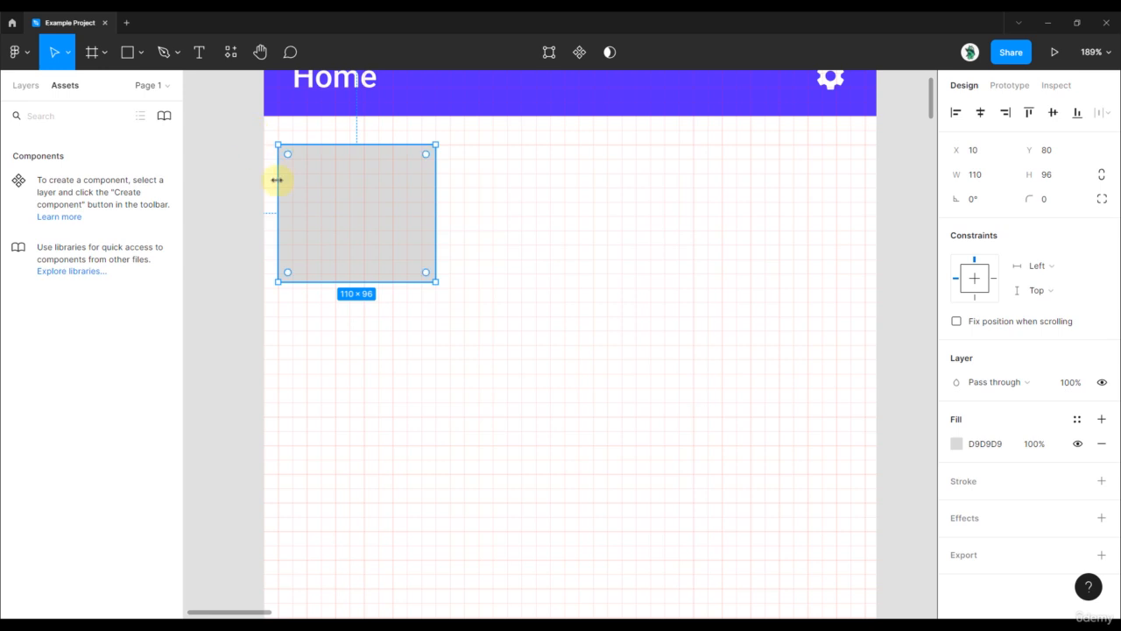
Deselect the rectangle.
scroll(269, 186, down, 3)
click(231, 140)
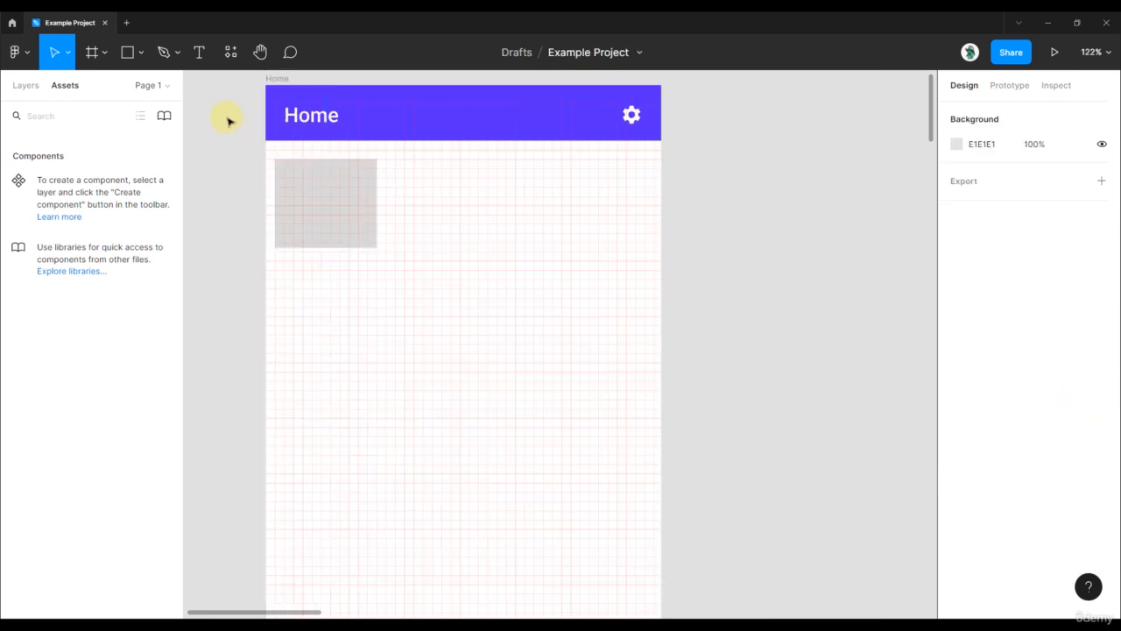
drag(228, 122, 229, 150)
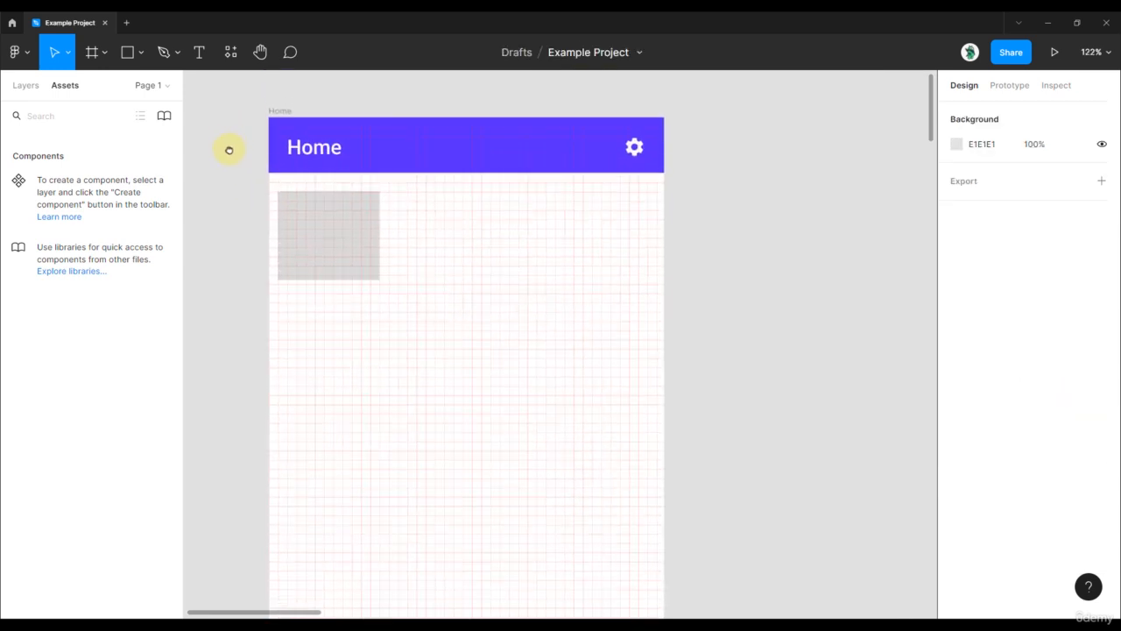